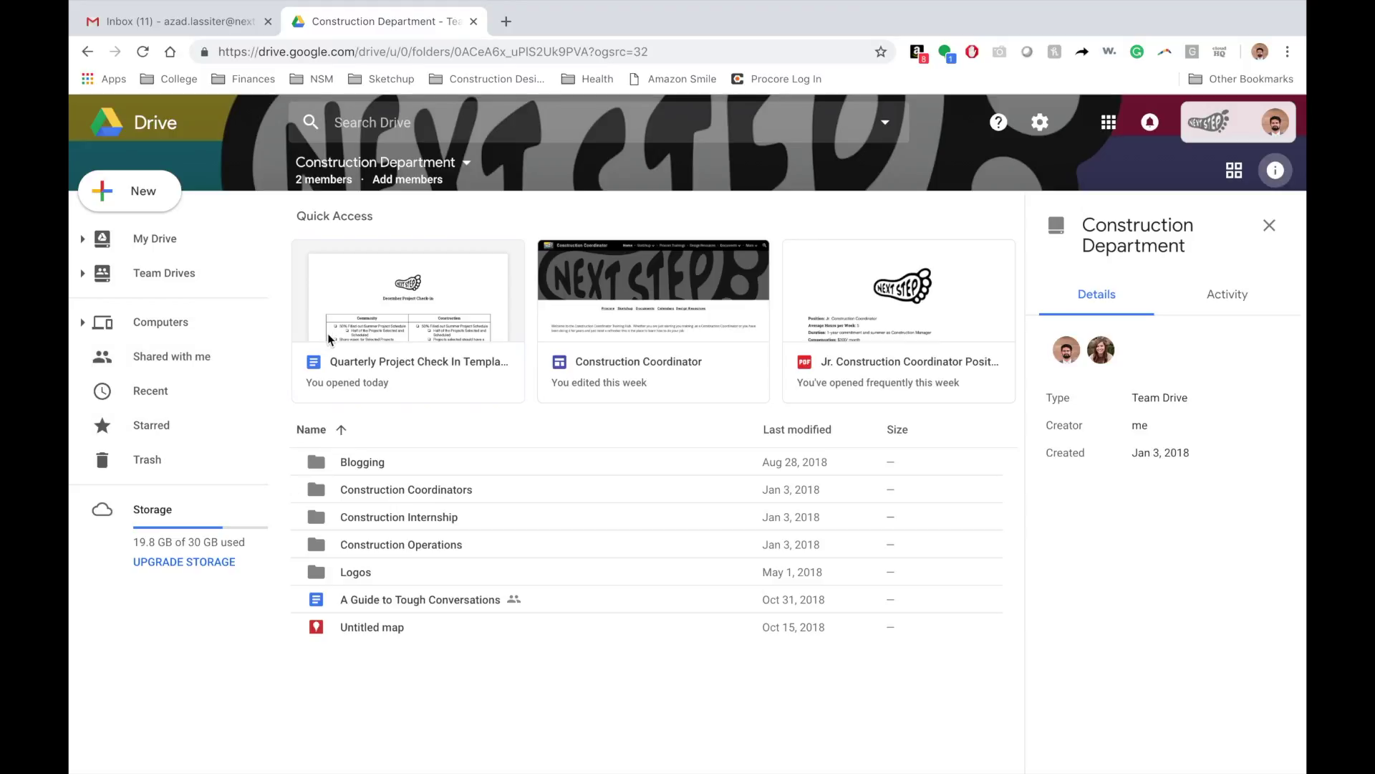
- From the Construction Department drive, use New to open the Google Docs template gallery in a new tab
{"action": "left_click", "coordinate": [139, 191]}
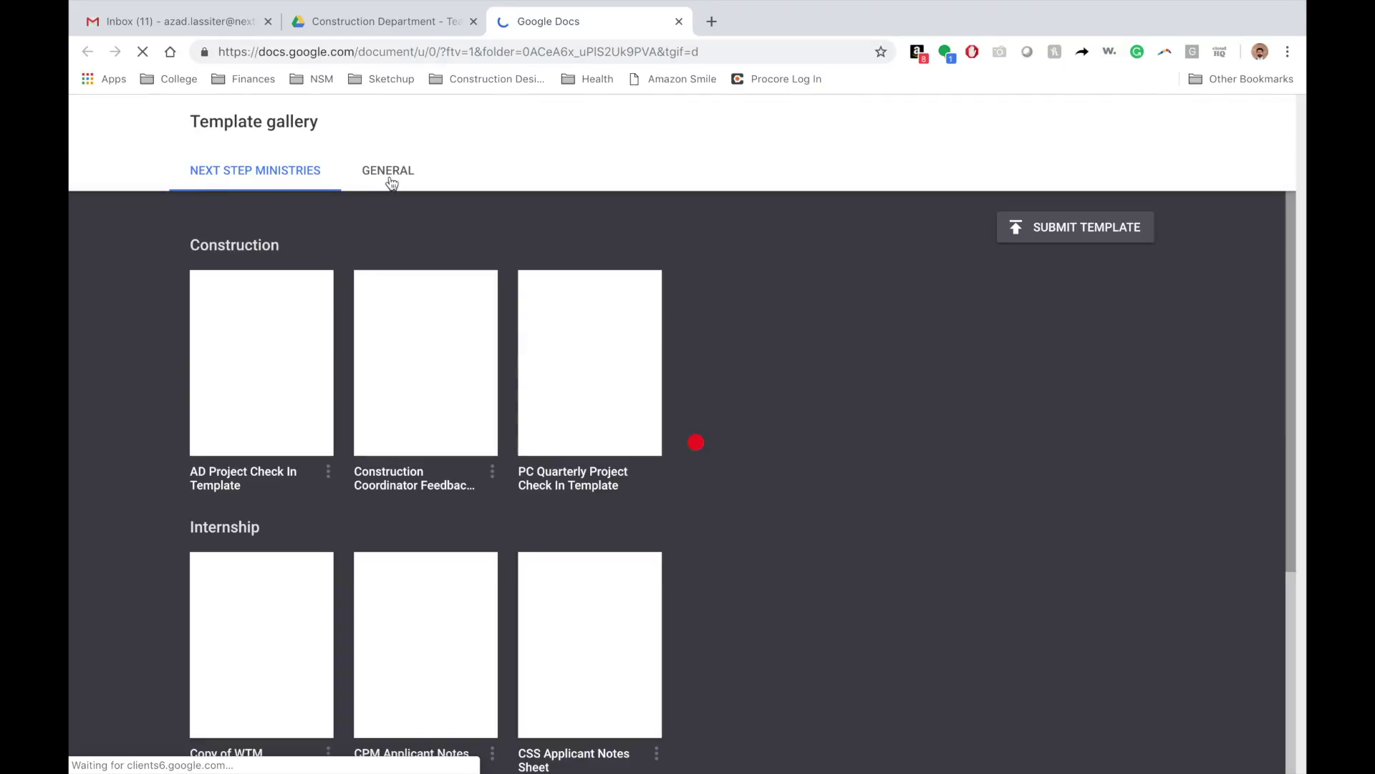
{"action": "left_click", "coordinate": [389, 172]}
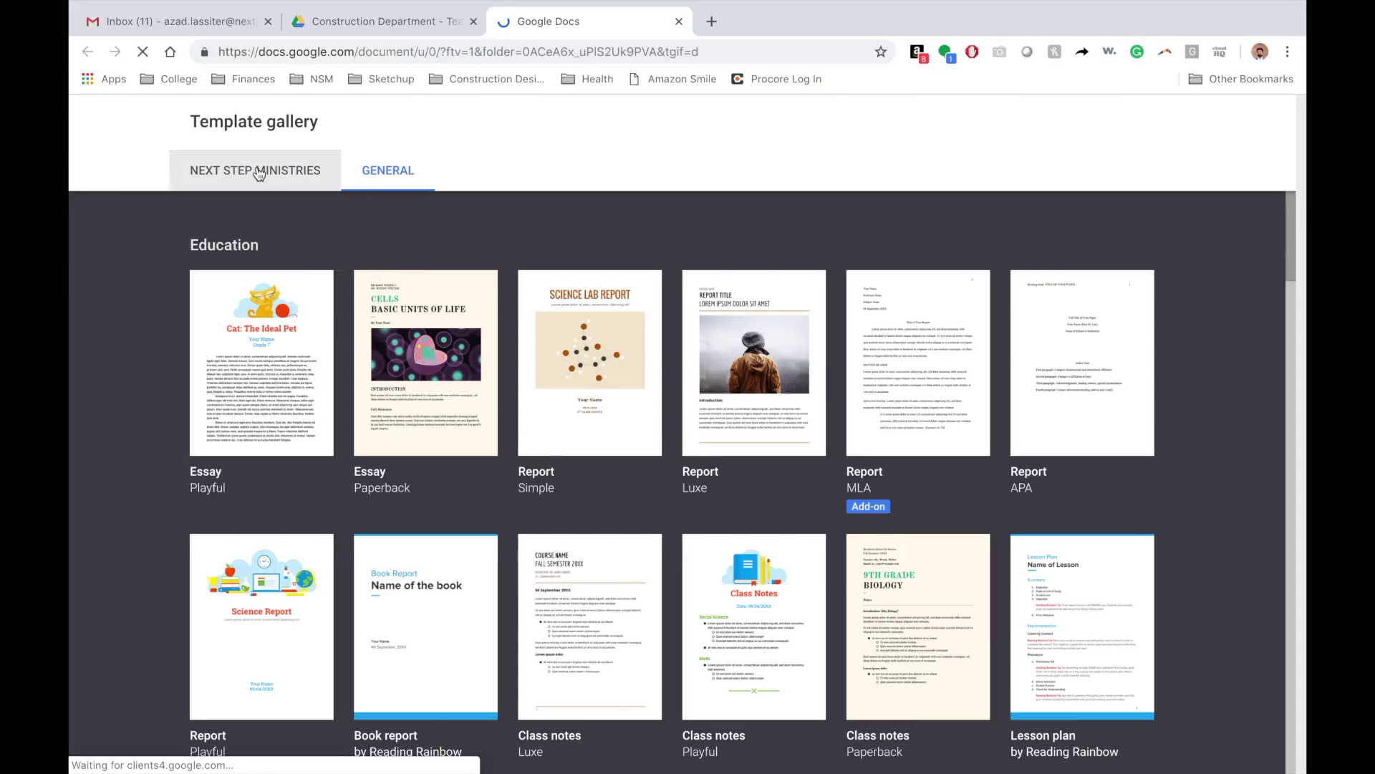
{"action": "left_click", "coordinate": [257, 174]}
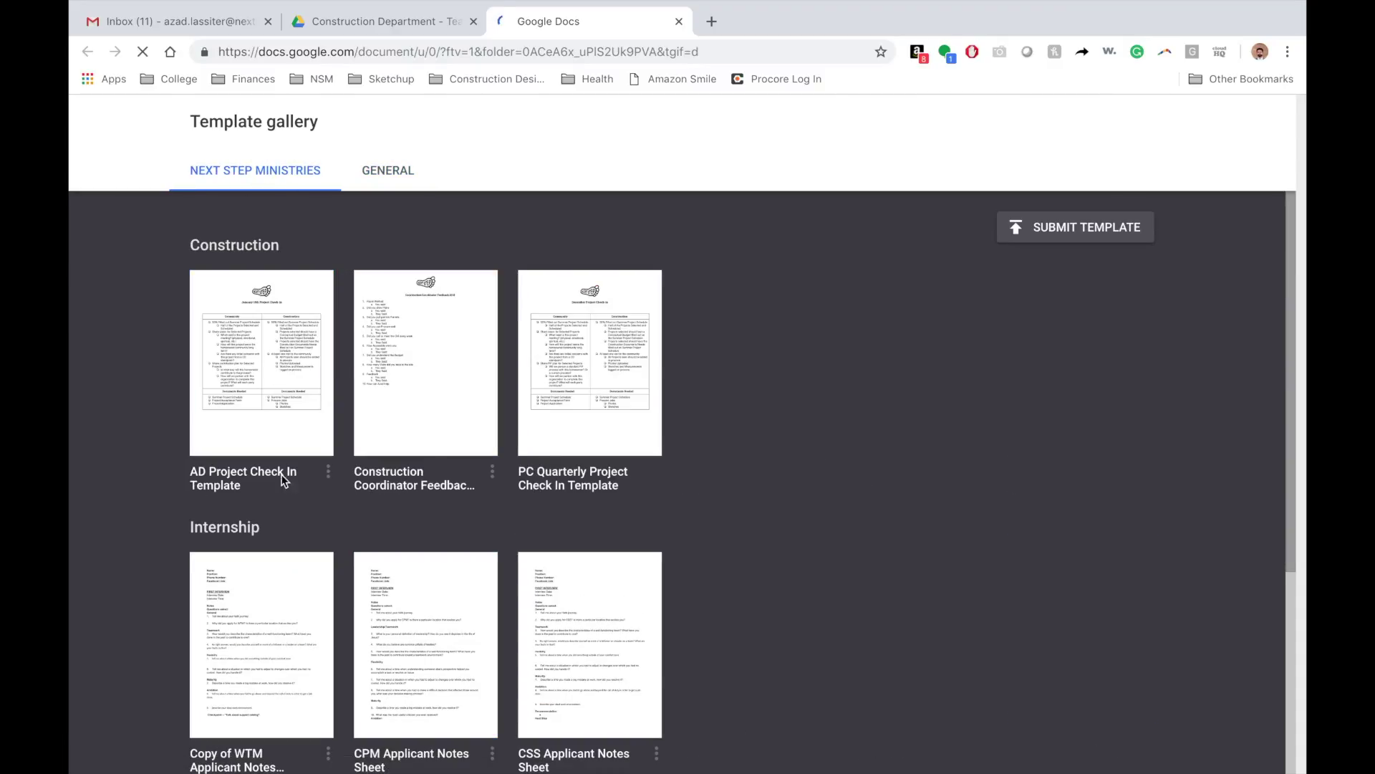
{"action": "scroll", "coordinate": [260, 356], "scroll_direction": "down", "scroll_amount": 3}
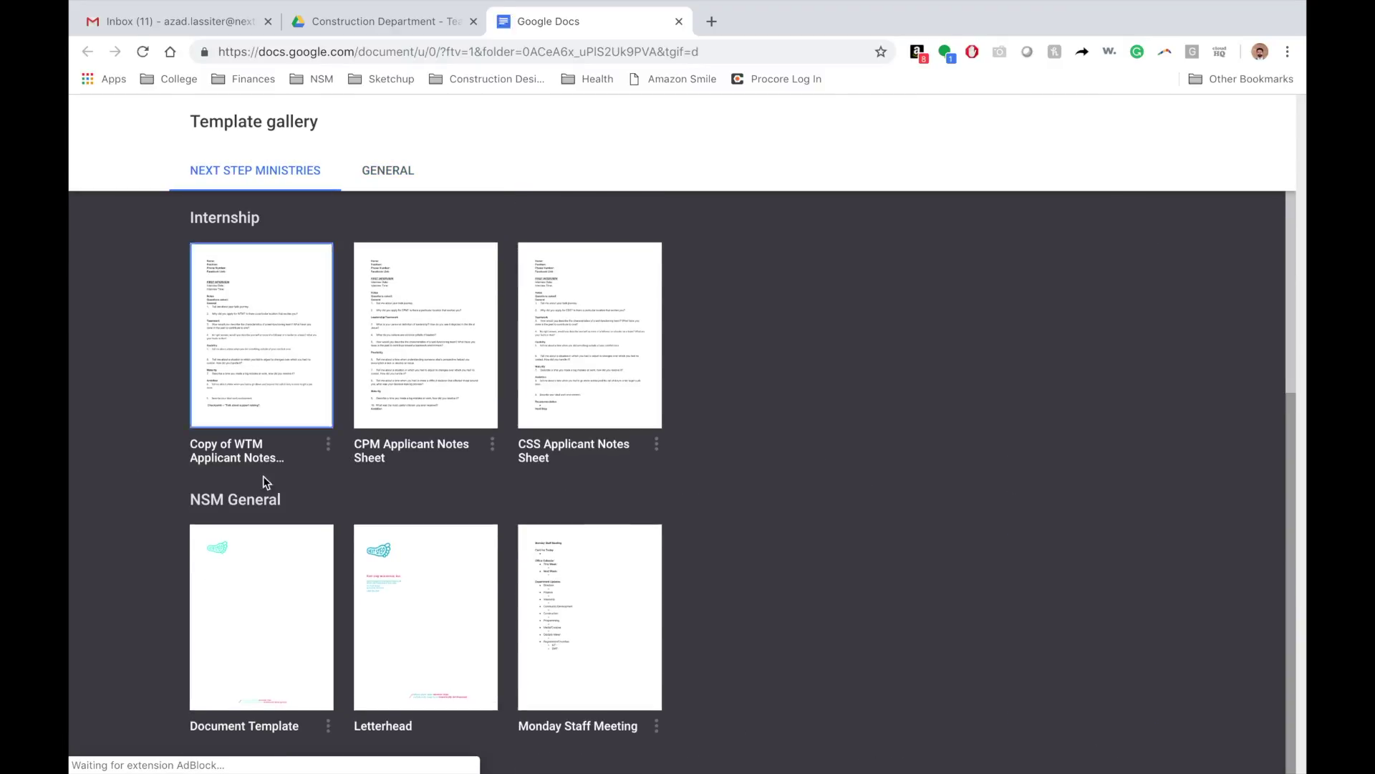
{"action": "scroll", "coordinate": [258, 537], "scroll_direction": "up", "scroll_amount": 3}
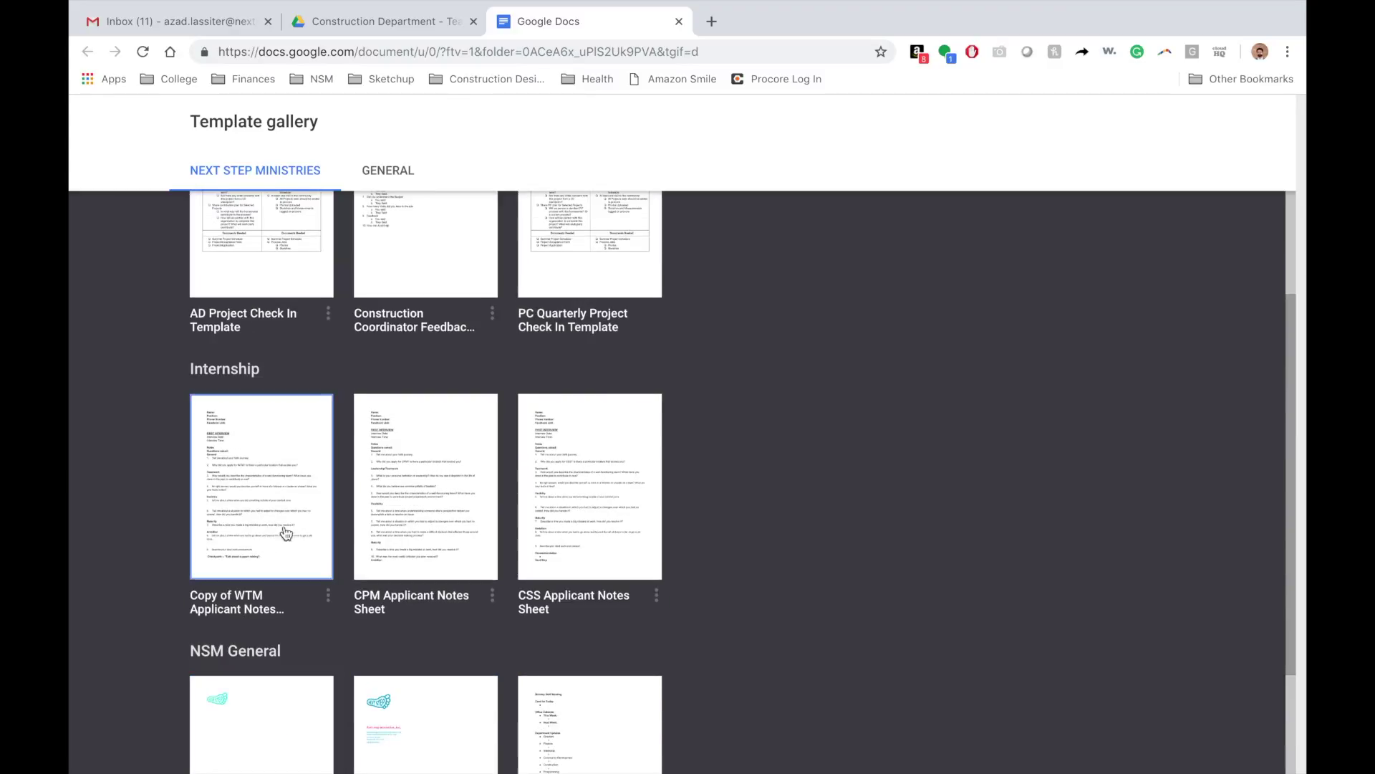
{"action": "scroll", "coordinate": [602, 484], "scroll_direction": "up", "scroll_amount": 3}
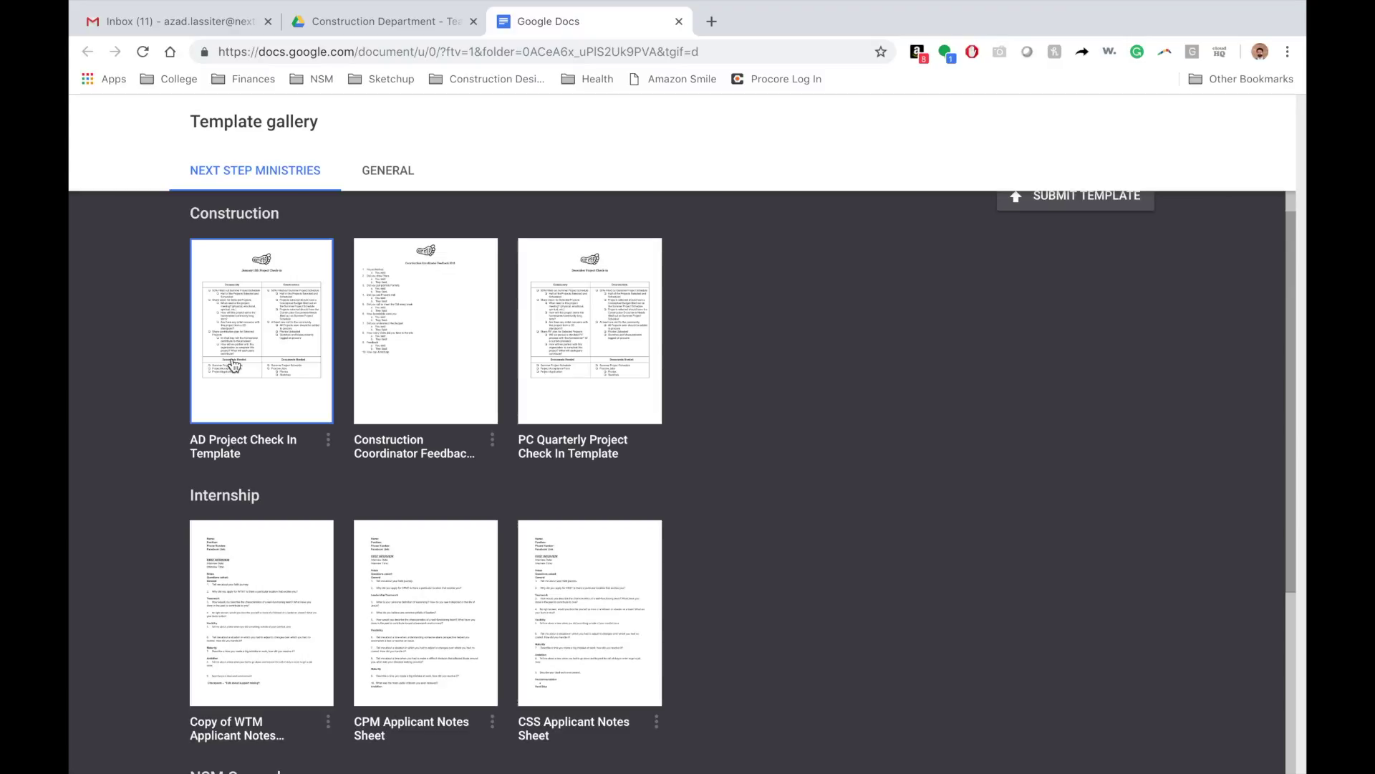
{"action": "scroll", "coordinate": [235, 366], "scroll_direction": "up", "scroll_amount": 1}
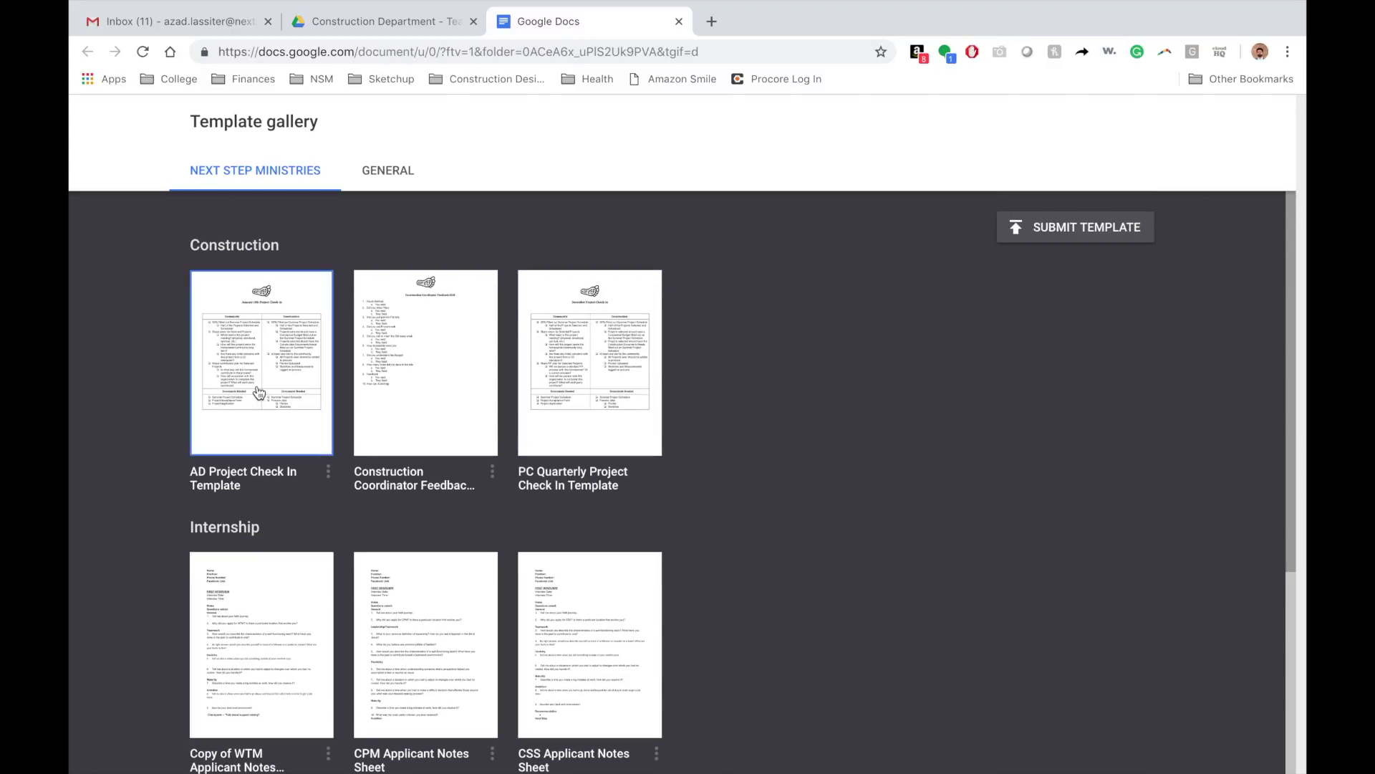
{"action": "left_click", "coordinate": [1062, 231]}
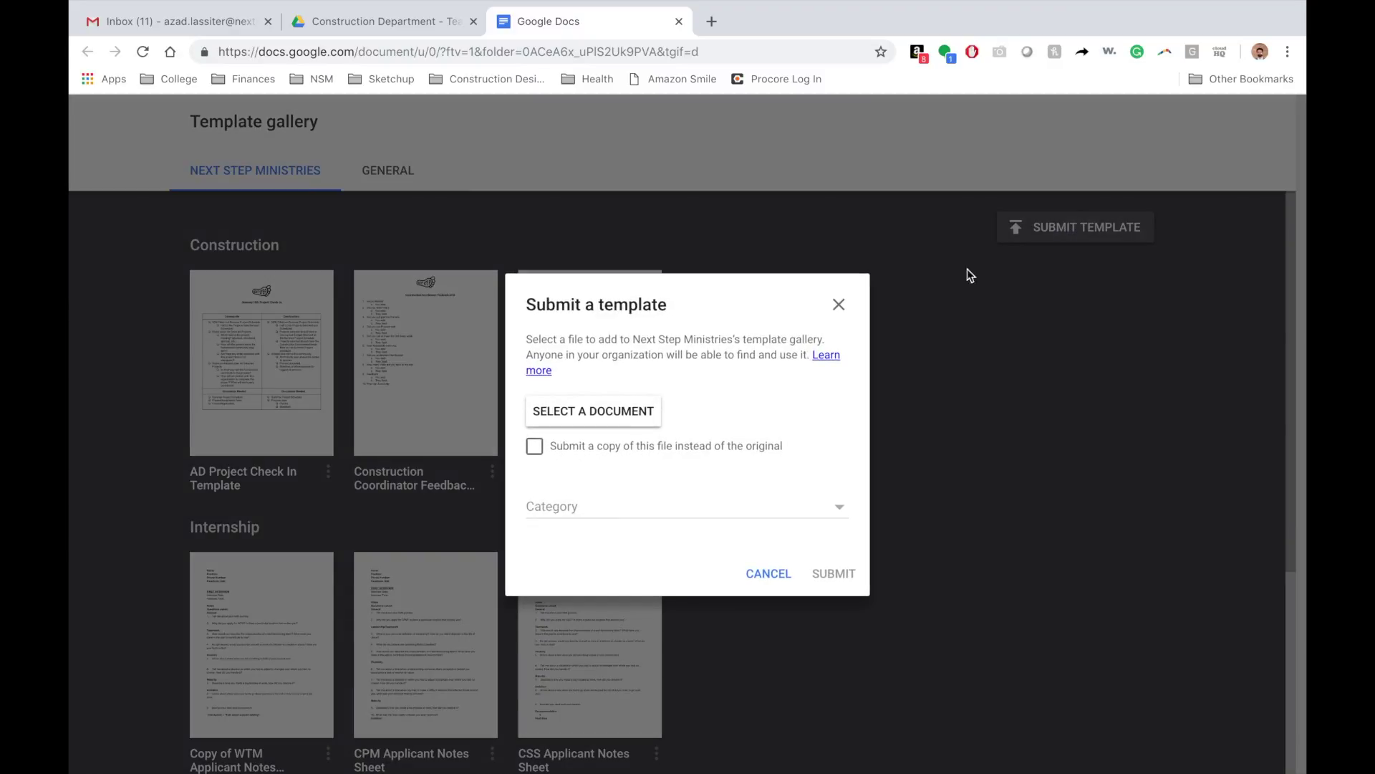
{"action": "left_click", "coordinate": [646, 413]}
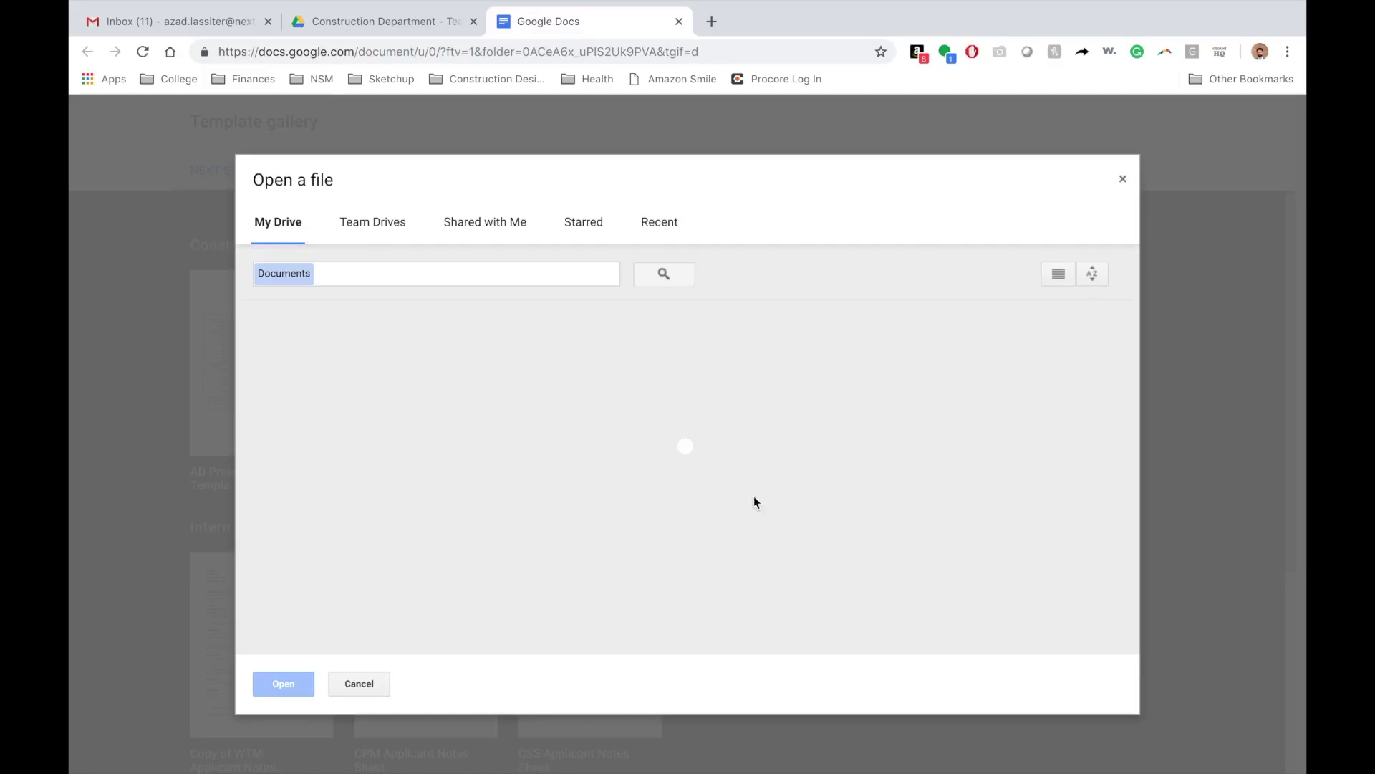
{"action": "left_click", "coordinate": [1123, 178]}
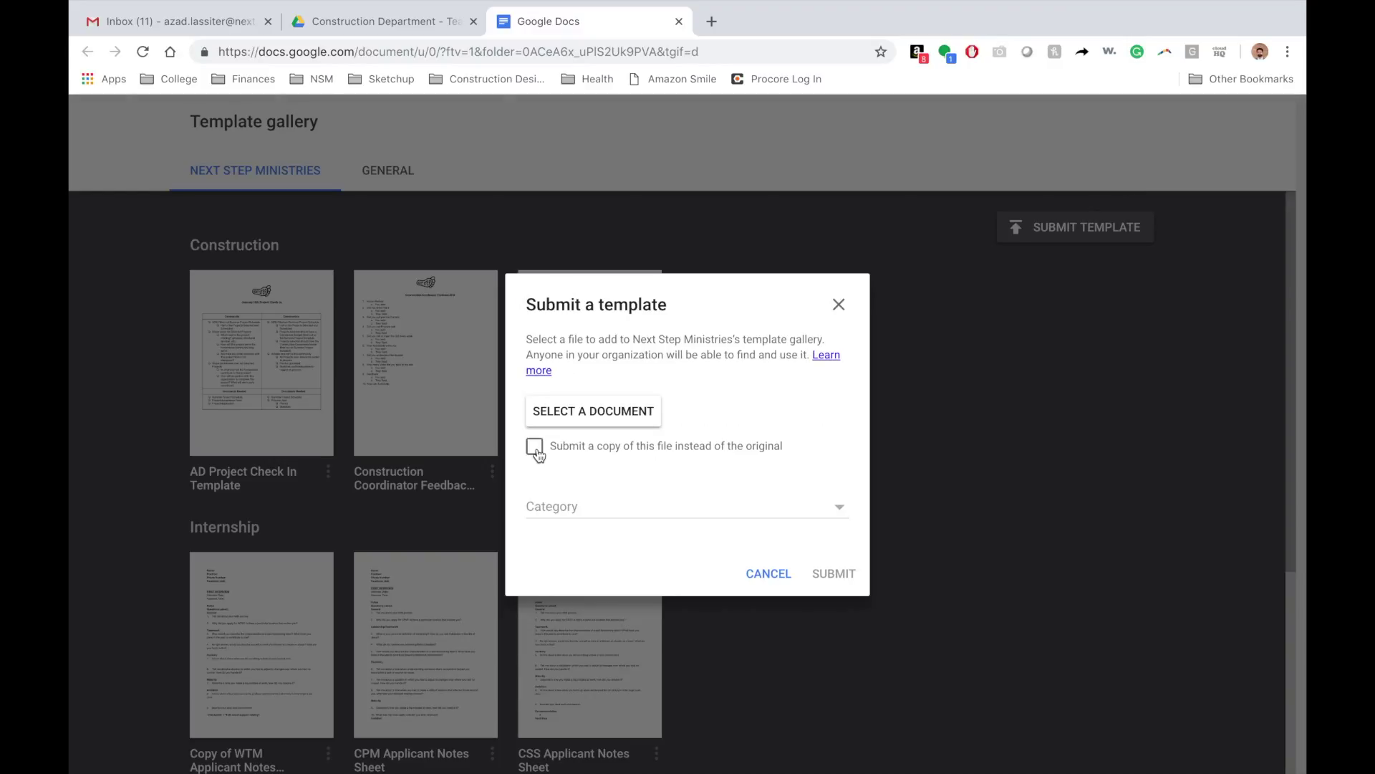
{"action": "left_click", "coordinate": [589, 507]}
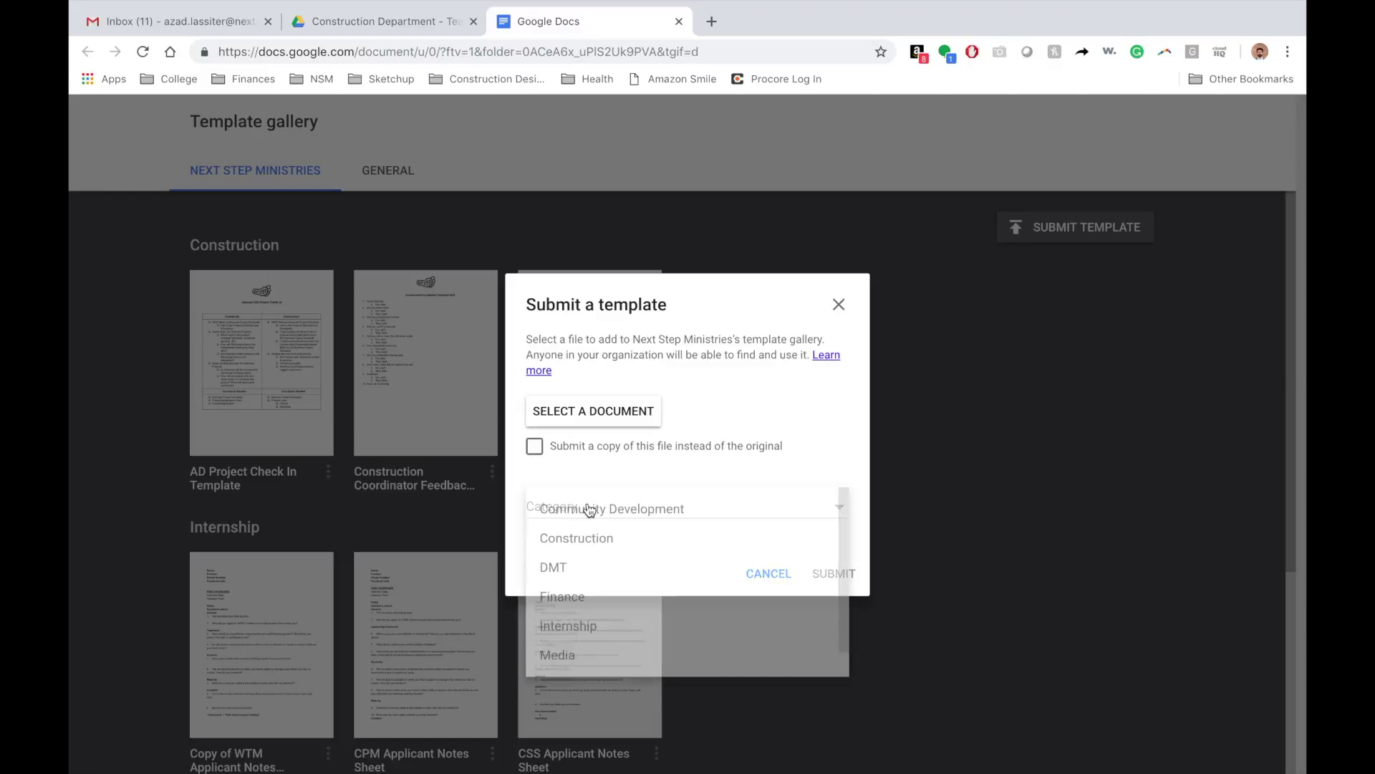
{"action": "left_click", "coordinate": [834, 465]}
{"action": "left_click", "coordinate": [534, 415]}
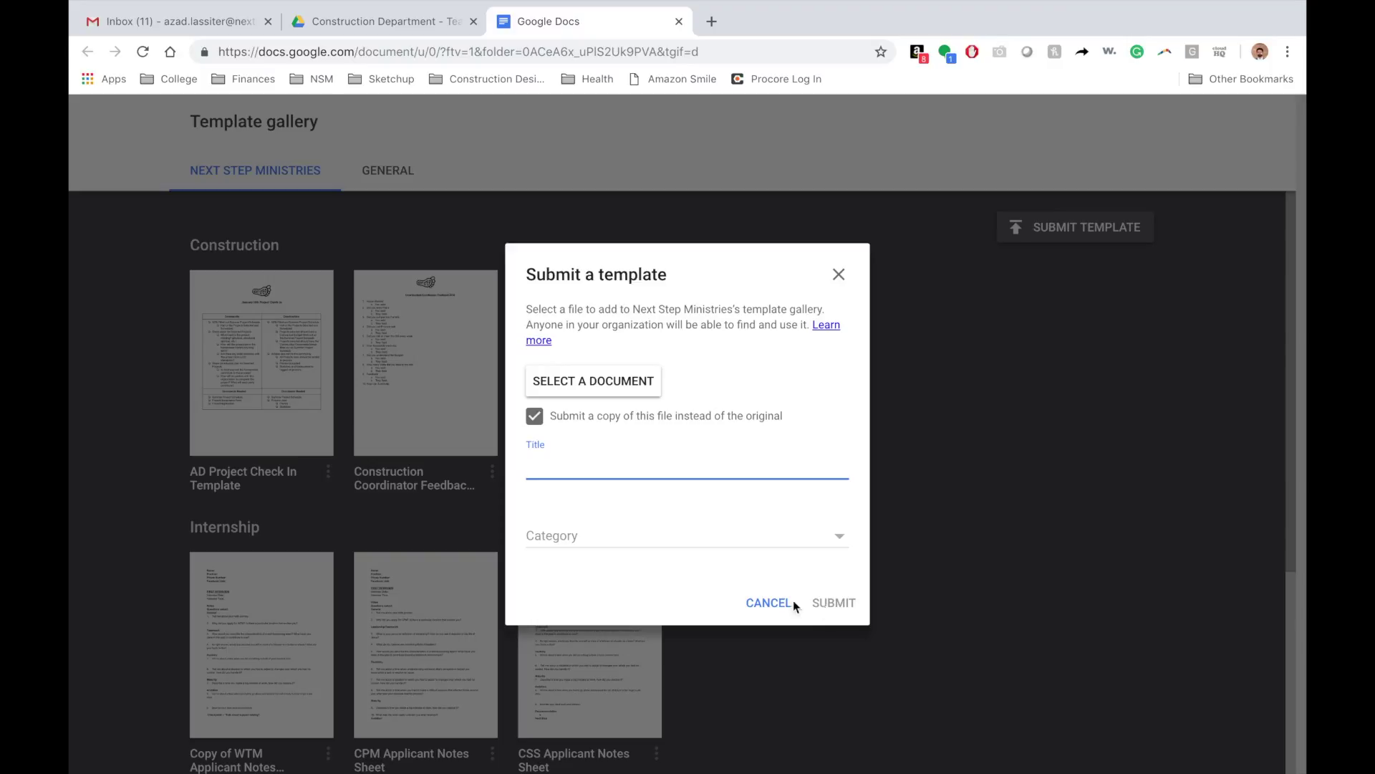
{"action": "left_click", "coordinate": [768, 602]}
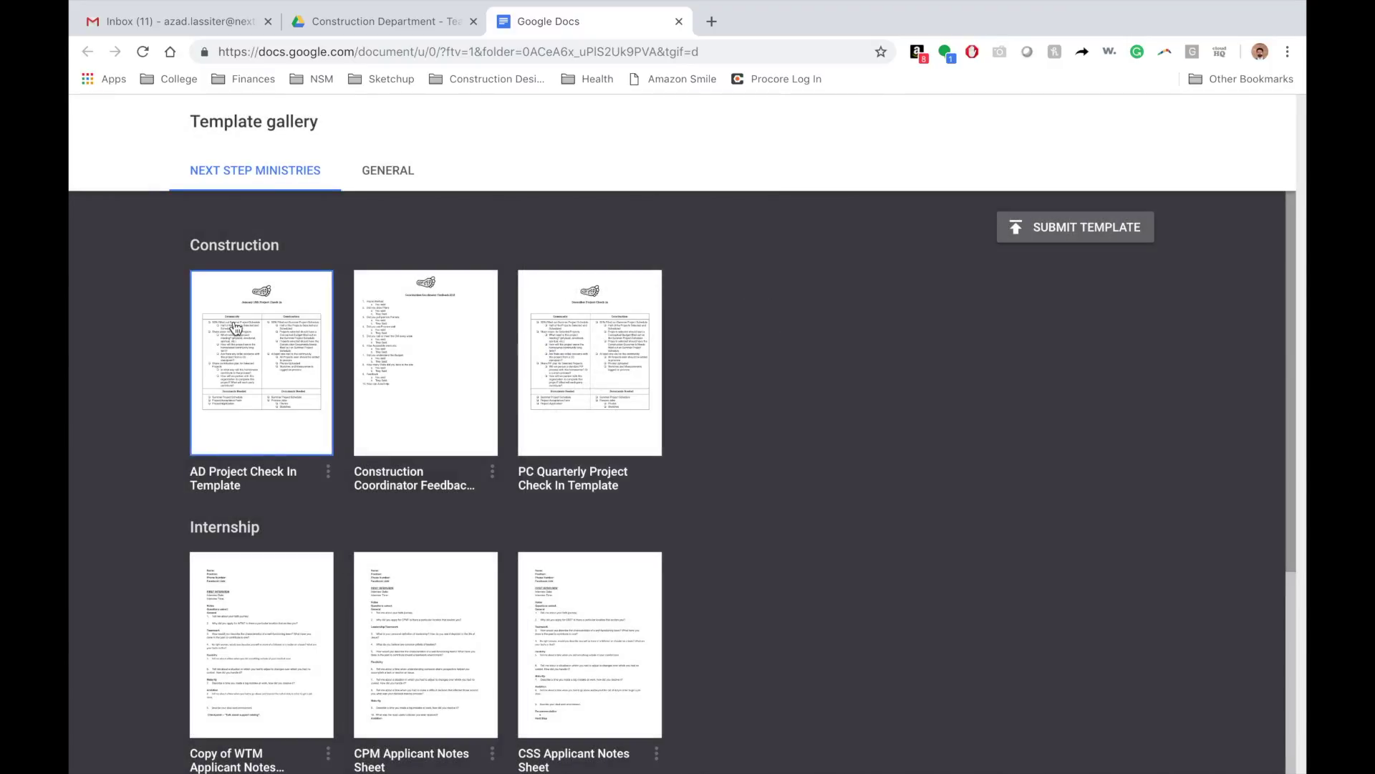
{"action": "scroll", "coordinate": [233, 328], "scroll_direction": "down", "scroll_amount": 3}
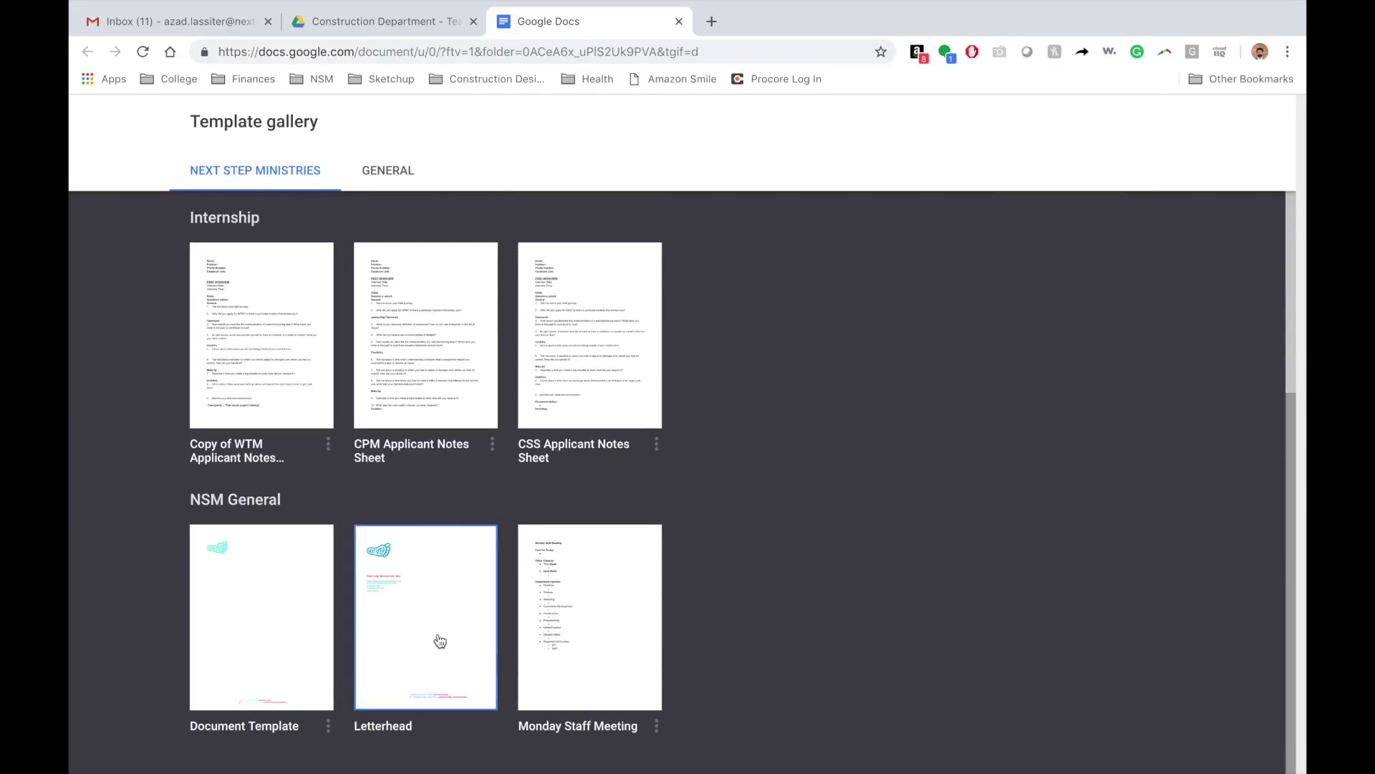
{"action": "scroll", "coordinate": [440, 641], "scroll_direction": "up", "scroll_amount": 3}
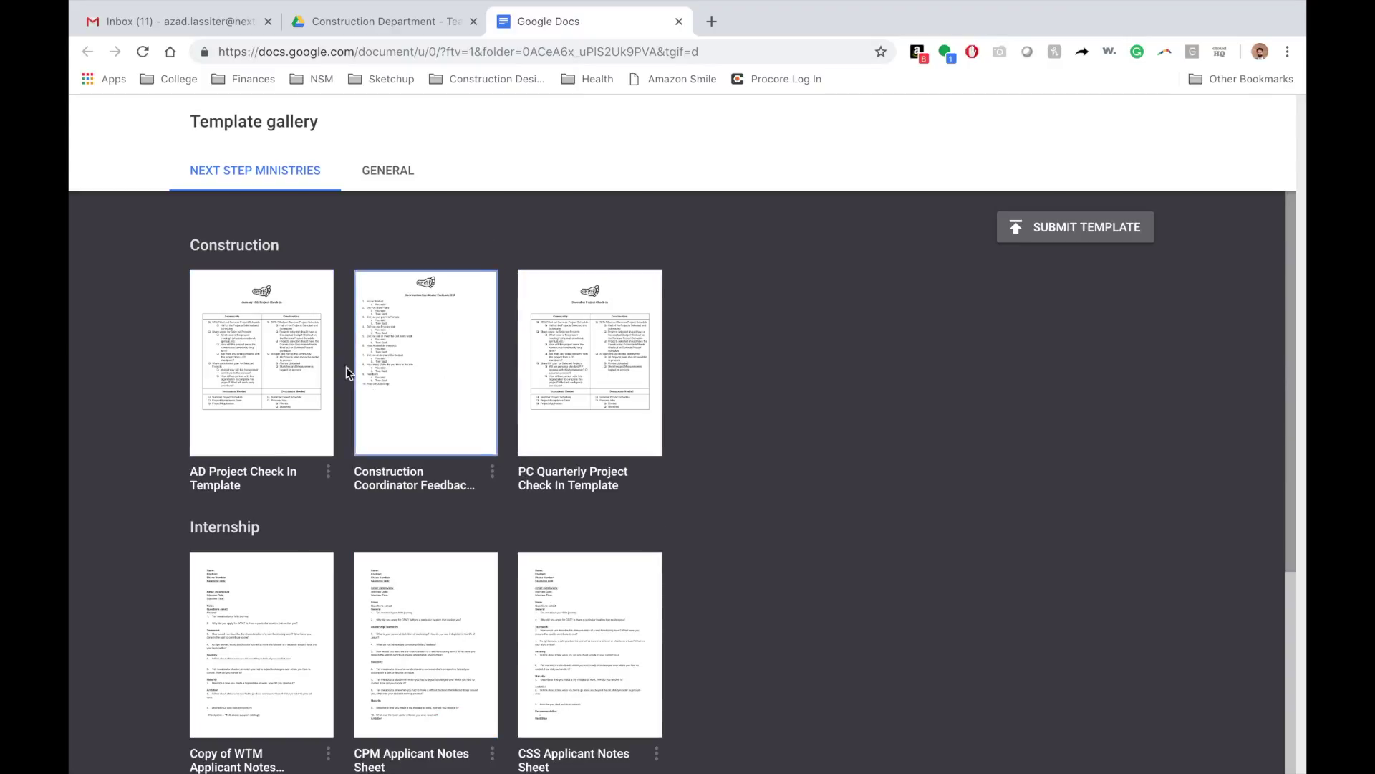